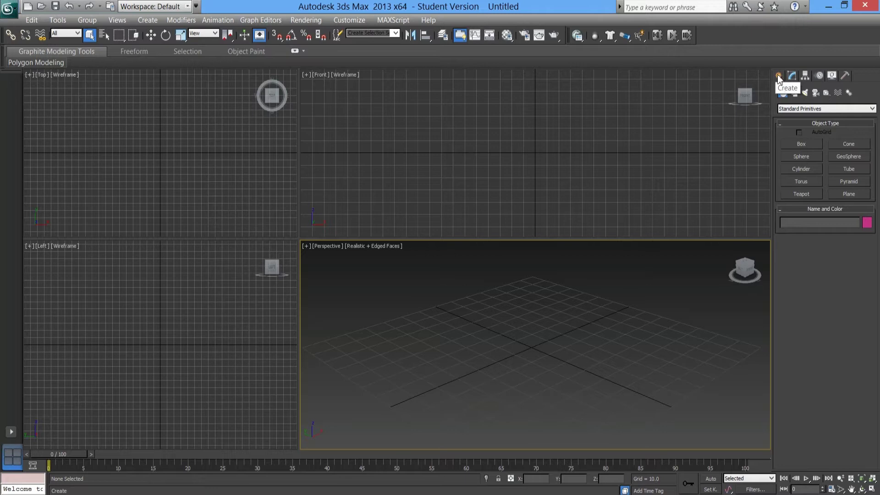
Create a Dynamics Objects spring at the grid centre in the Perspective viewport, about 33 in diameter and 102 high
click(793, 108)
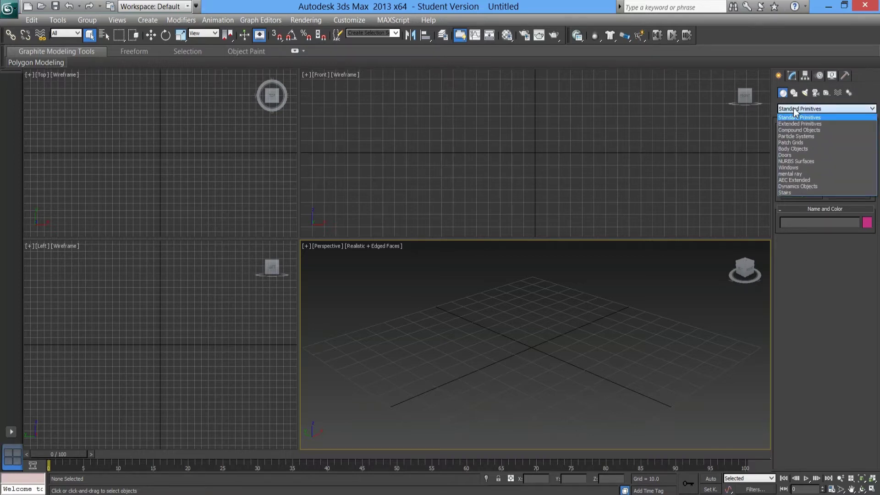
click(809, 187)
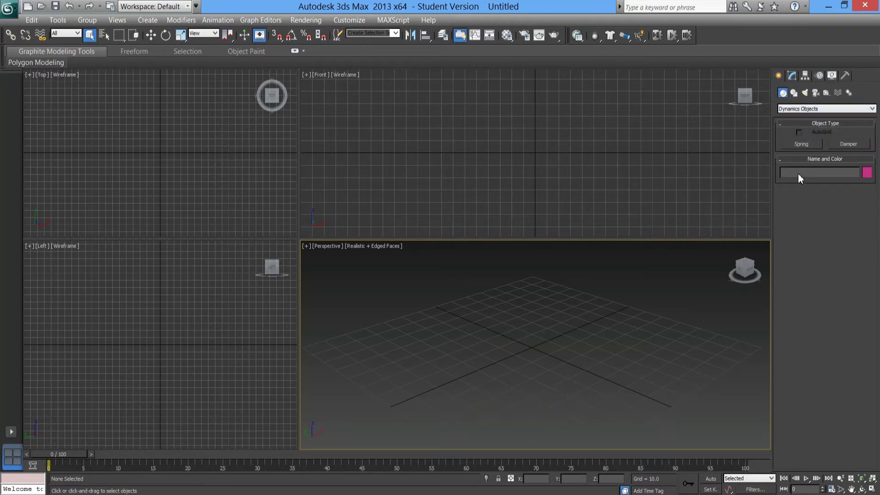
click(803, 144)
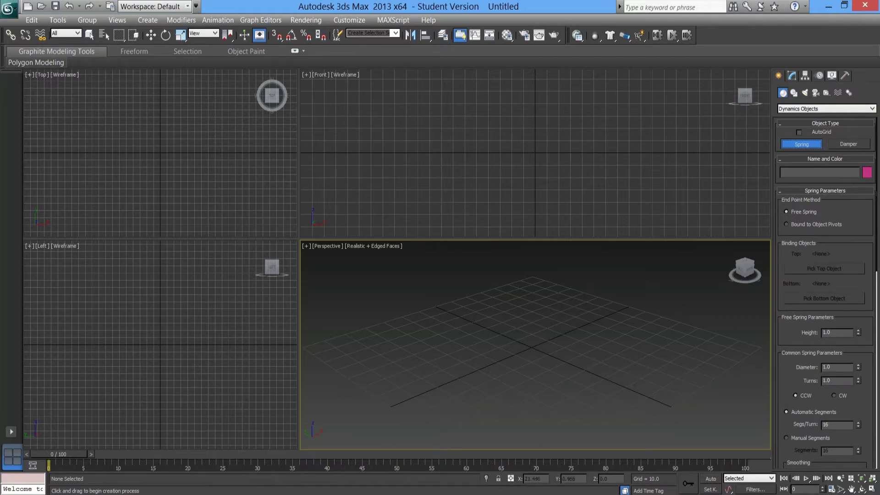
drag(532, 347, 586, 349)
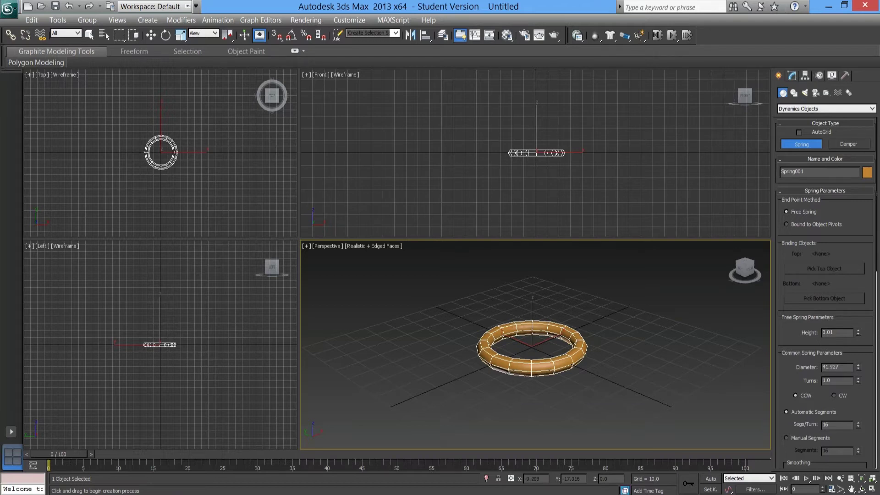
mouse_move(545, 367)
mouse_down()
mouse_move(500, 364)
mouse_move(532, 362)
mouse_up()
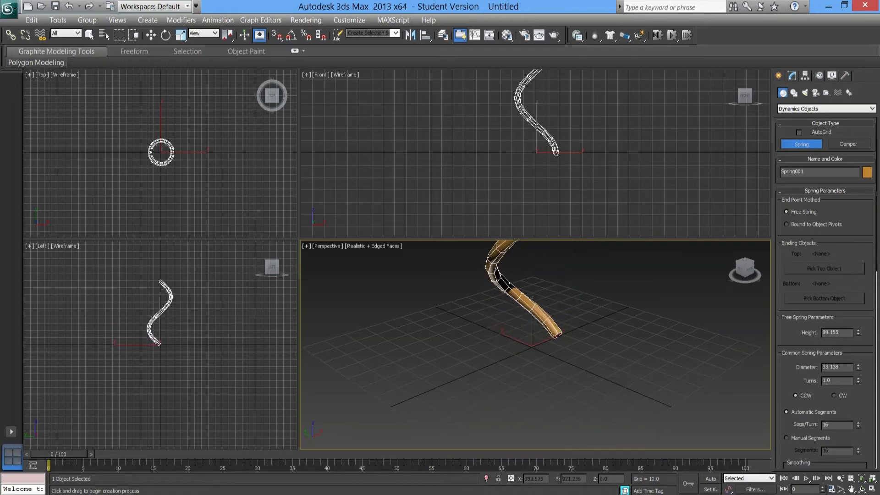
scroll(573, 355, down, 2)
middle_drag(573, 327, 513, 437)
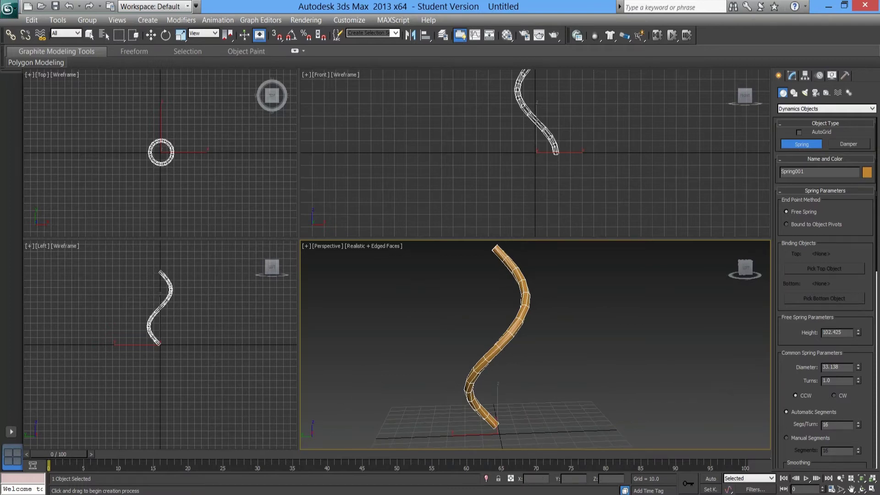
Reduce the spring's free height to 71.725
scroll(877, 266, down, 5)
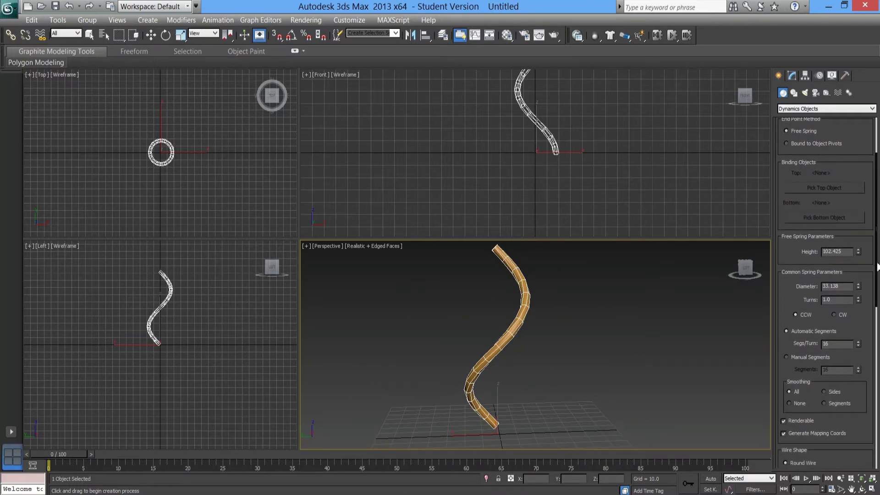
mouse_move(859, 253)
mouse_down()
mouse_move(859, 291)
mouse_move(858, 251)
mouse_up()
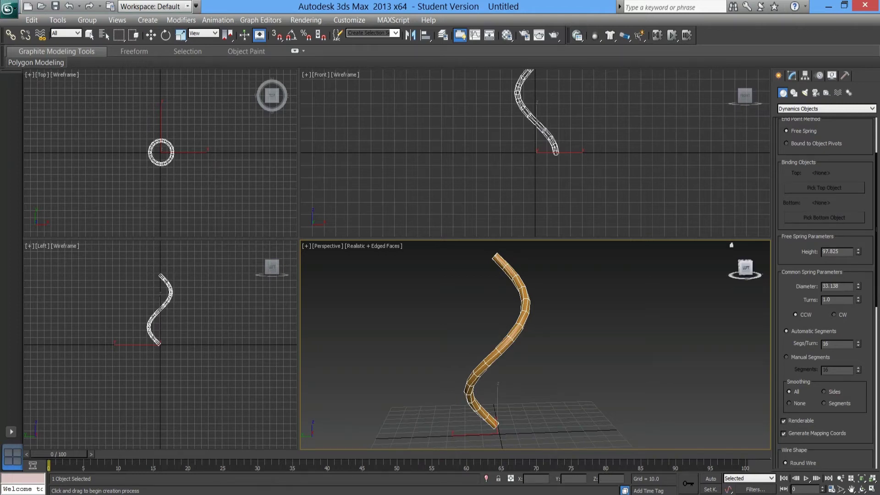
drag(858, 255, 858, 273)
alt+middle_drag(573, 321, 658, 356)
scroll(495, 364, up, 1)
middle_drag(495, 364, 605, 399)
scroll(532, 376, up, 2)
alt+middle_drag(623, 342, 575, 287)
scroll(596, 343, down, 4)
middle_drag(575, 286, 560, 259)
alt+middle_drag(667, 331, 673, 329)
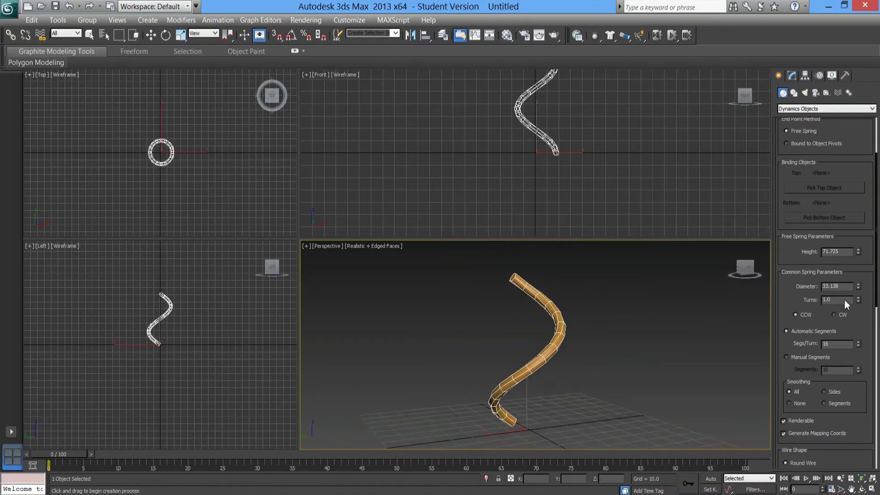
Try a wide spring diameter of 88.438 and a narrow one of 13.838
drag(858, 290, 859, 231)
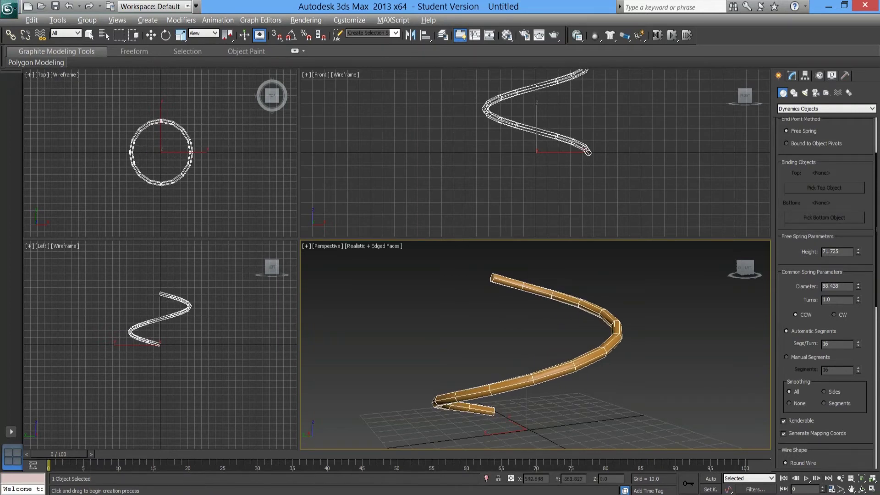
alt+middle_drag(595, 442, 598, 476)
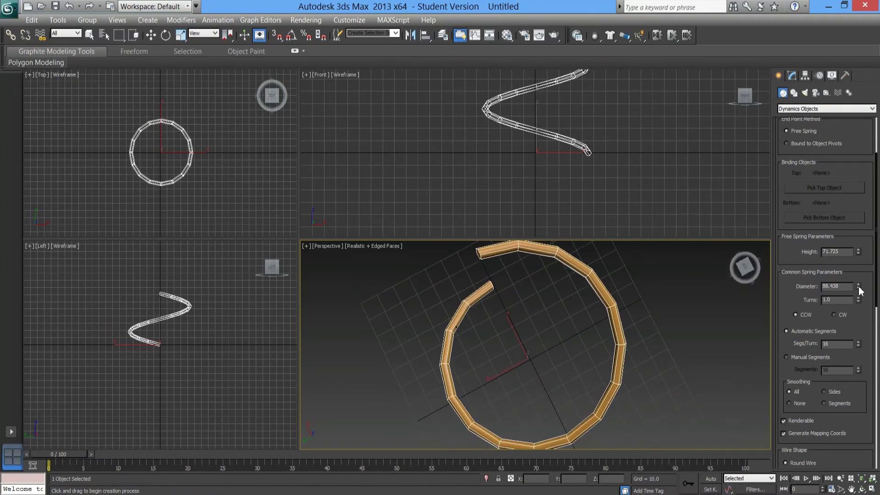
drag(859, 290, 859, 332)
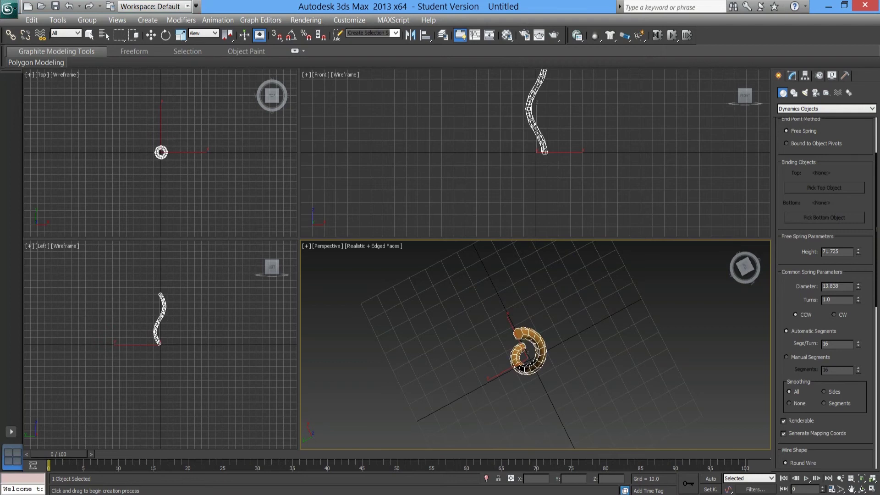
Set the spring's diameter to 33.638 and its number of turns to 6.5
alt+middle_drag(660, 399, 660, 345)
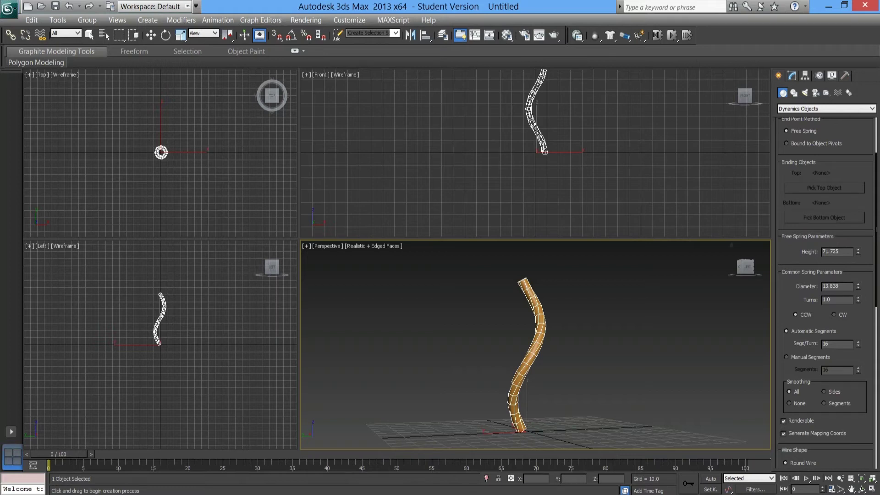
mouse_move(862, 286)
mouse_down()
mouse_move(858, 262)
mouse_move(858, 293)
mouse_move(858, 196)
mouse_move(857, 288)
mouse_up()
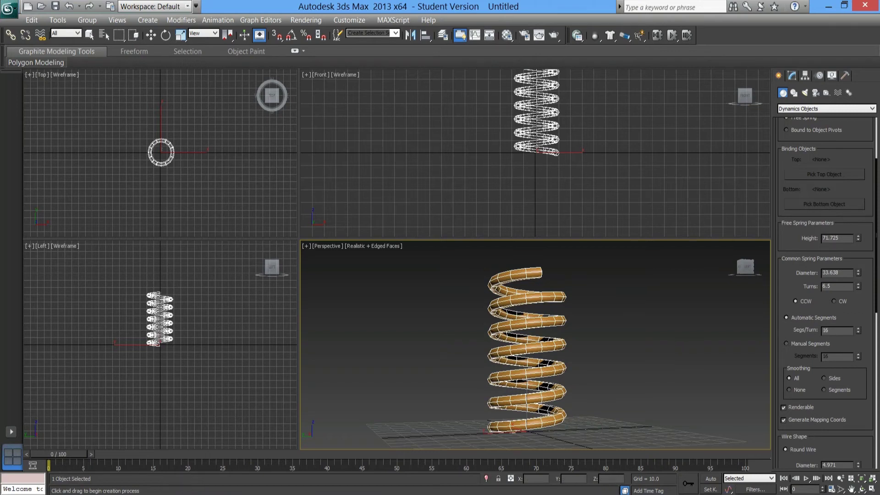
Try only 3 automatic segments per turn on the spring and check its angular coils
drag(859, 330, 859, 340)
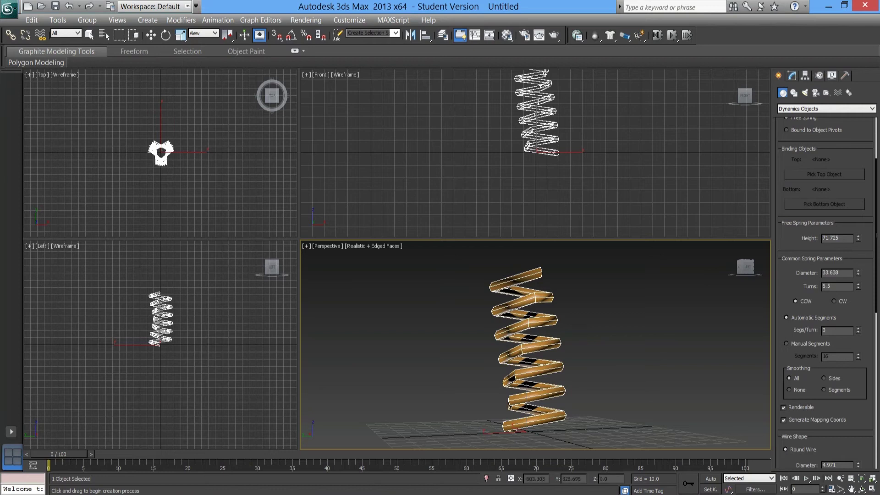
alt+middle_drag(596, 353, 499, 374)
alt+middle_drag(536, 309, 566, 321)
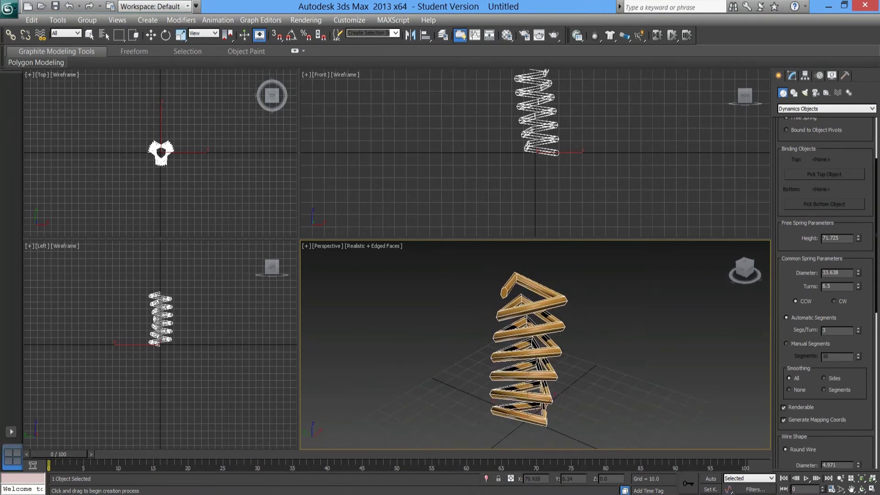
Raise the spring's automatic segments per turn to 18
click(858, 328)
click(858, 328)
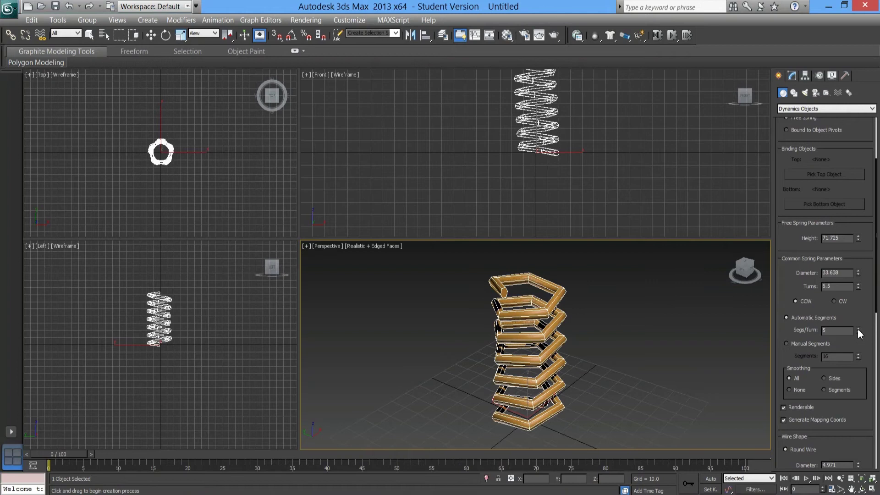
click(859, 329)
click(858, 328)
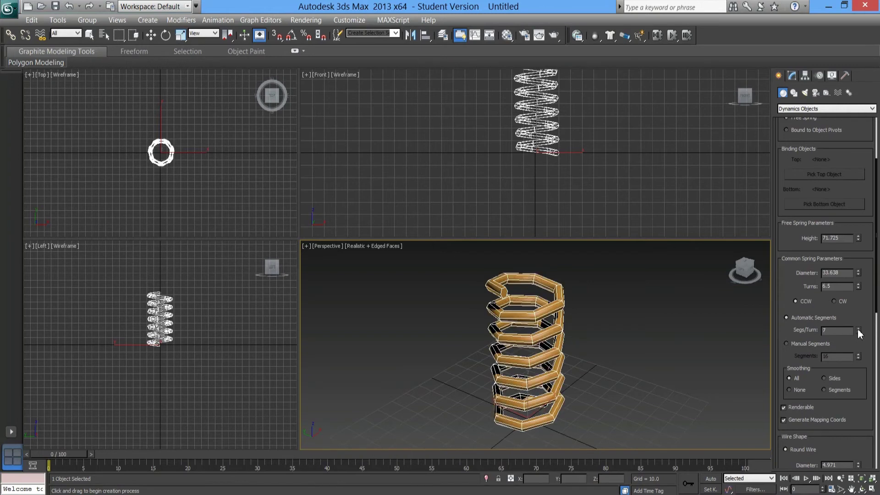
click(859, 329)
click(858, 328)
click(858, 329)
click(858, 329)
click(858, 328)
click(858, 329)
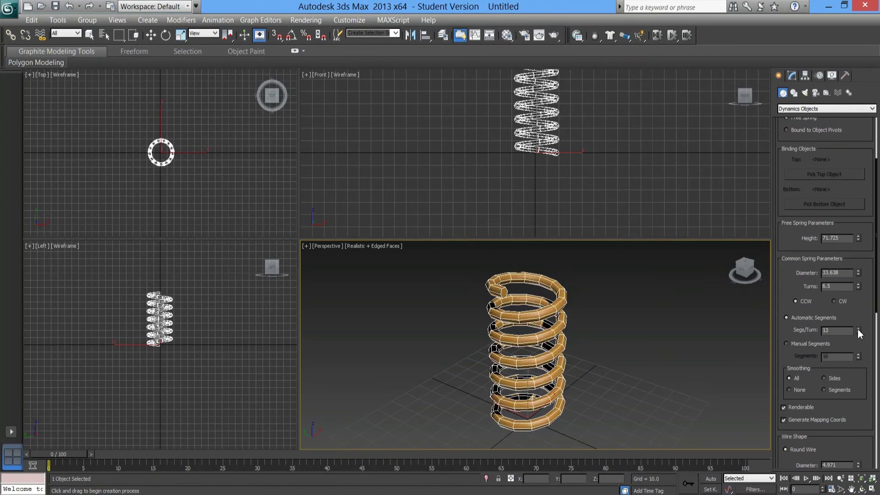
click(858, 329)
click(859, 328)
click(858, 328)
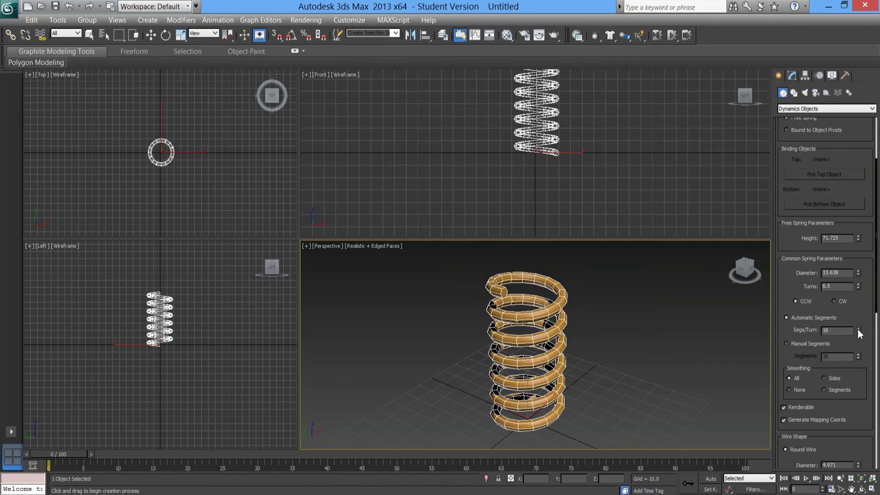
click(859, 329)
click(858, 328)
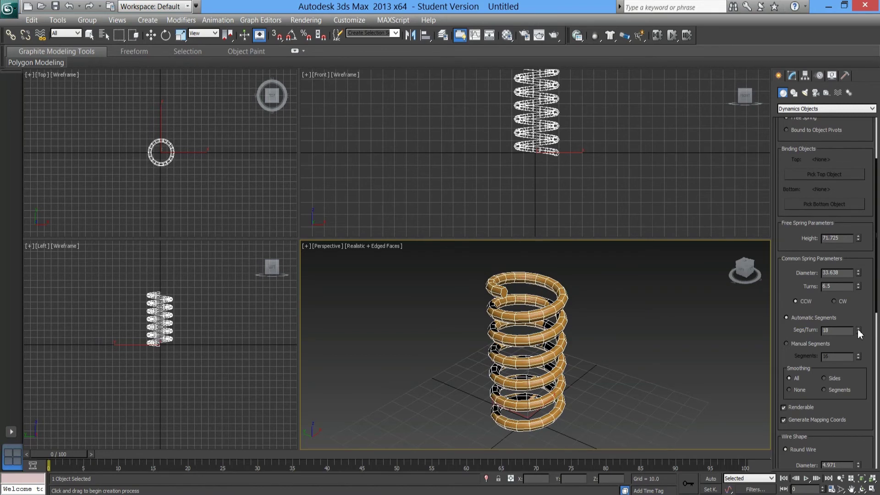
alt+middle_drag(642, 366, 614, 351)
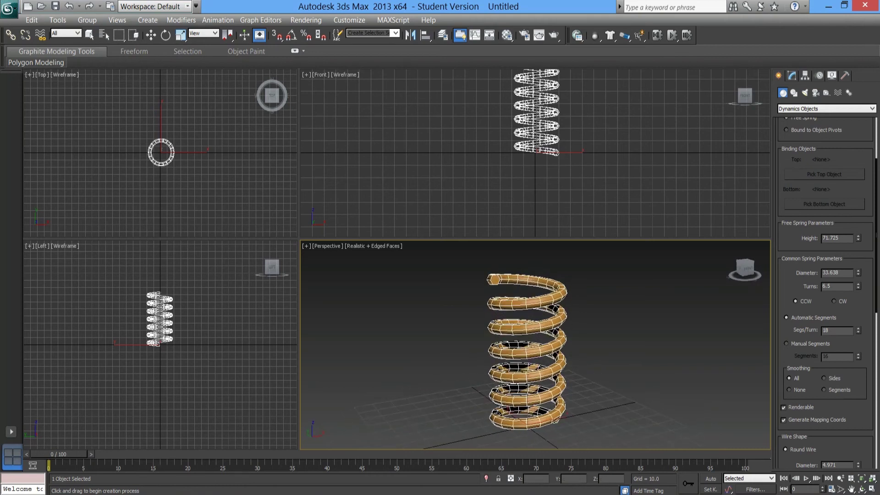
Set the spring's round wire diameter to 4.671
scroll(876, 303, down, 5)
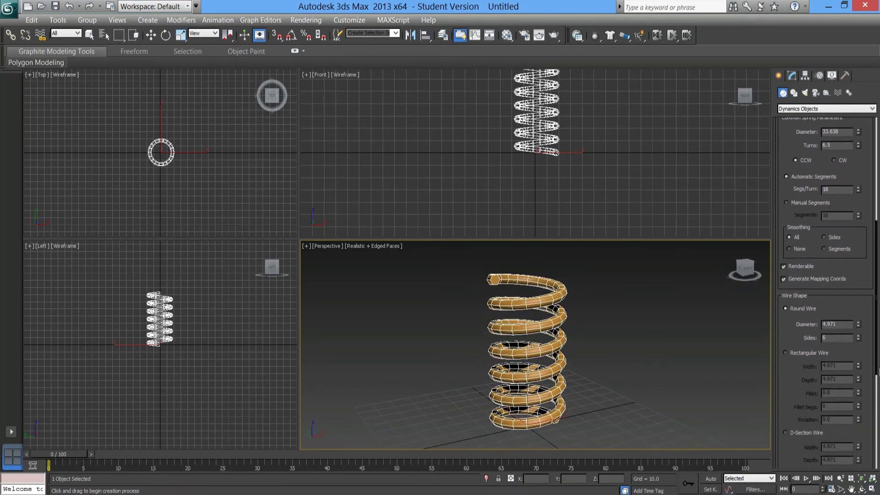
mouse_move(858, 312)
mouse_down()
mouse_move(858, 286)
mouse_move(859, 327)
mouse_move(857, 299)
mouse_up()
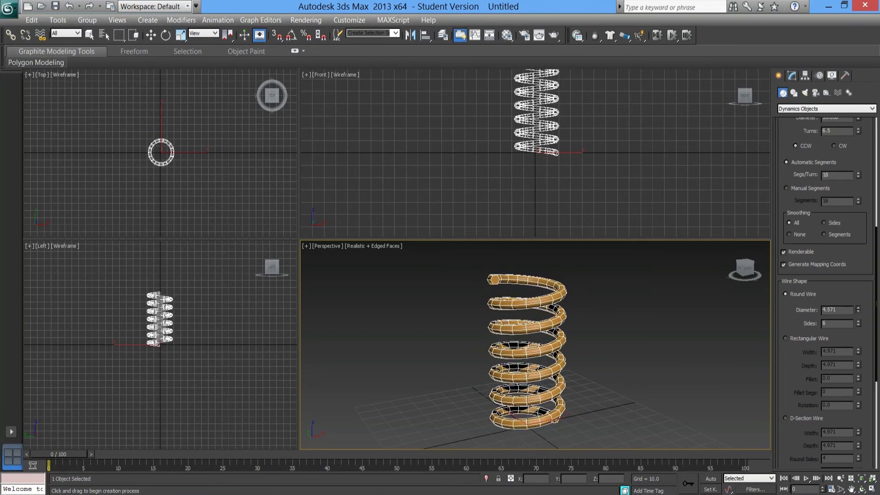
click(858, 308)
alt+middle_drag(610, 358, 596, 350)
scroll(596, 357, up, 4)
scroll(596, 357, down, 1)
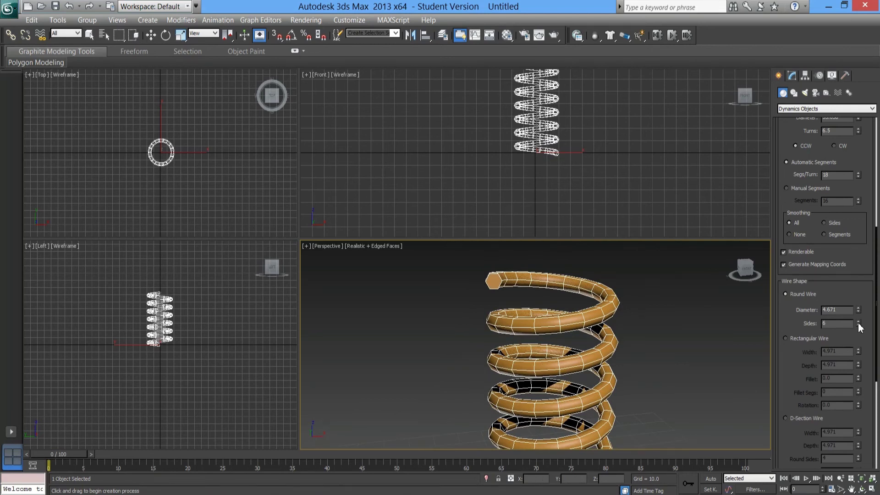
Try a three-sided round wire on the spring and check the coil's cross-section
drag(859, 326, 859, 335)
alt+middle_drag(614, 406, 601, 387)
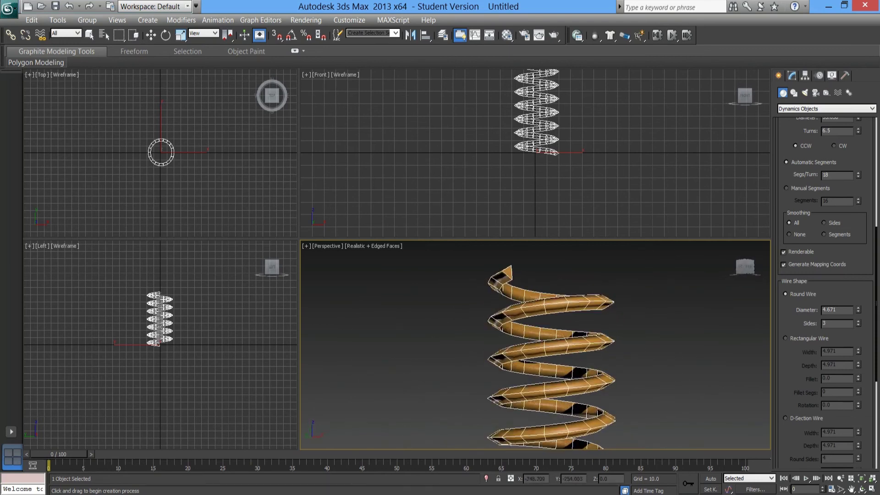
alt+middle_drag(566, 357, 571, 385)
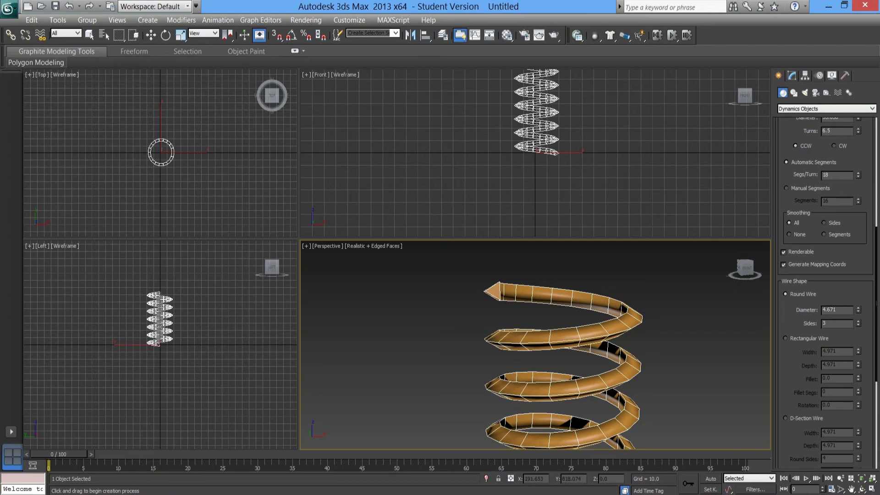
Increase the round wire's number of sides to 12
click(858, 322)
click(858, 322)
click(859, 323)
click(859, 322)
click(858, 323)
click(859, 322)
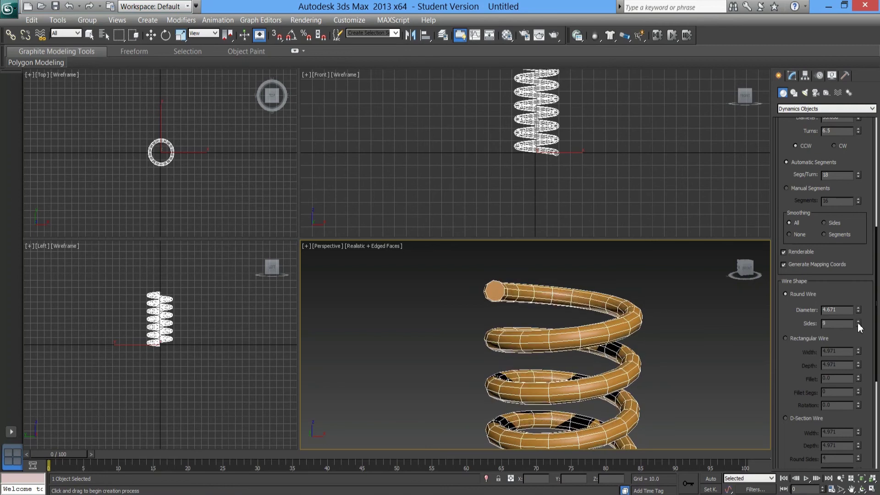
click(858, 322)
click(859, 323)
click(858, 322)
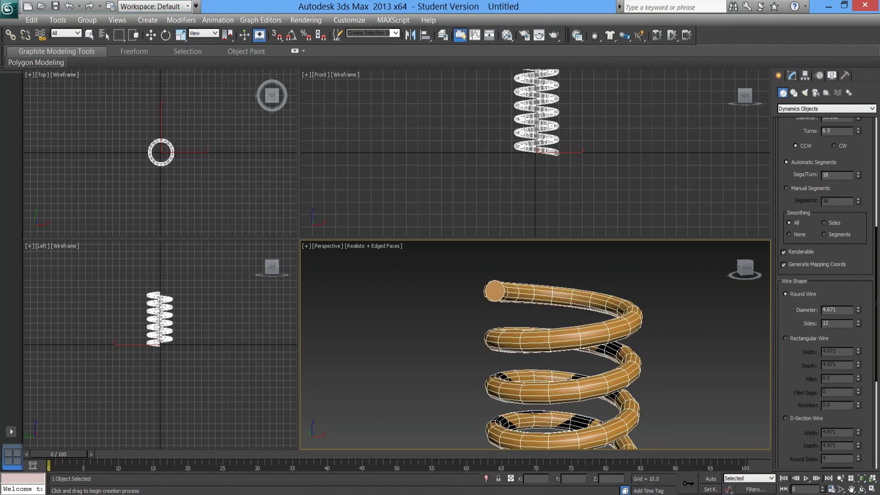
Lower the round wire's number of sides to 6
click(858, 325)
click(859, 325)
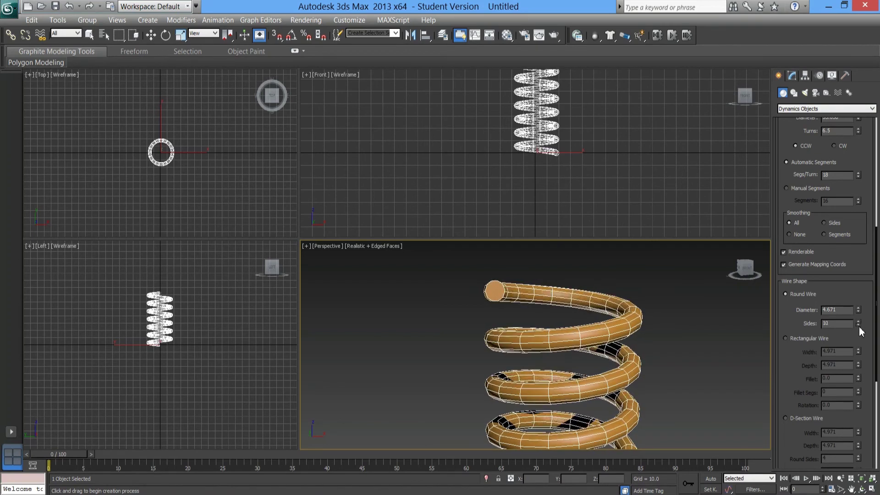
click(859, 325)
click(858, 326)
click(858, 326)
click(858, 325)
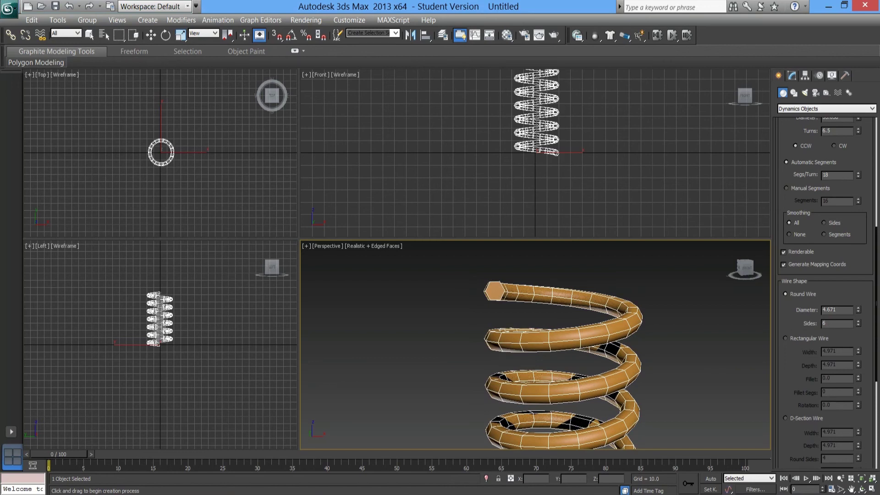
Turn off edged faces in the Perspective viewport and view the spring in plain Realistic shading from several angles
scroll(876, 312, up, 10)
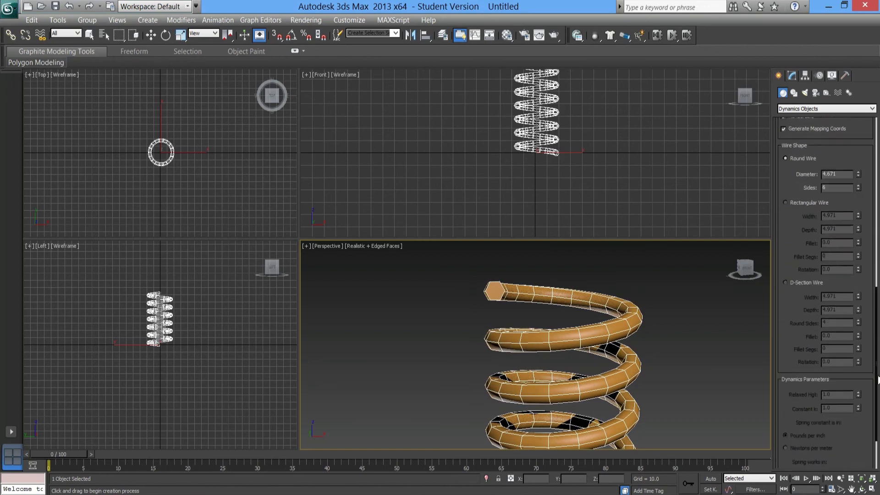
drag(869, 237, 870, 222)
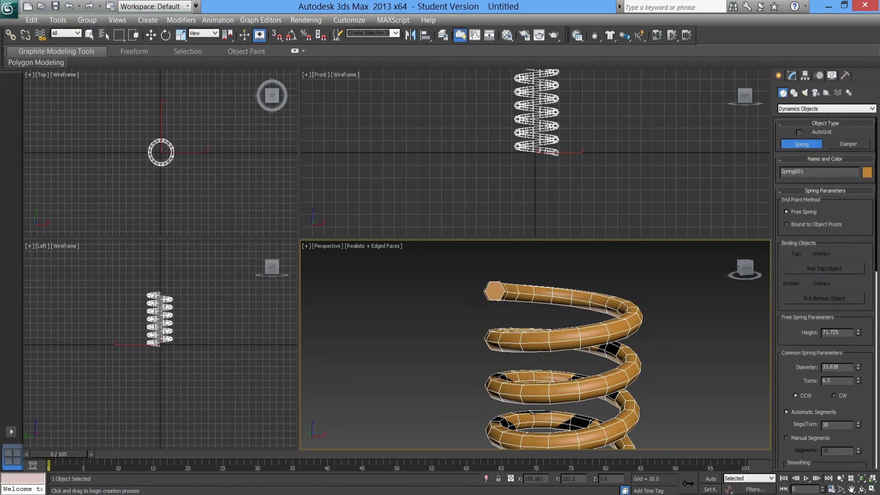
mouse_move(641, 334)
alt+middle_down()
mouse_move(644, 369)
mouse_move(639, 334)
mouse_move(630, 340)
alt+middle_up()
scroll(643, 369, down, 3)
alt+middle_drag(517, 429, 509, 428)
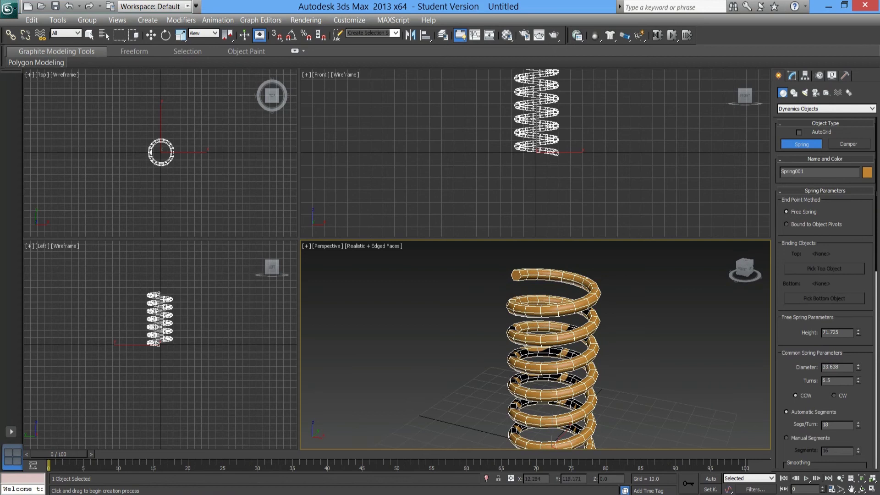
alt+middle_drag(642, 373, 652, 367)
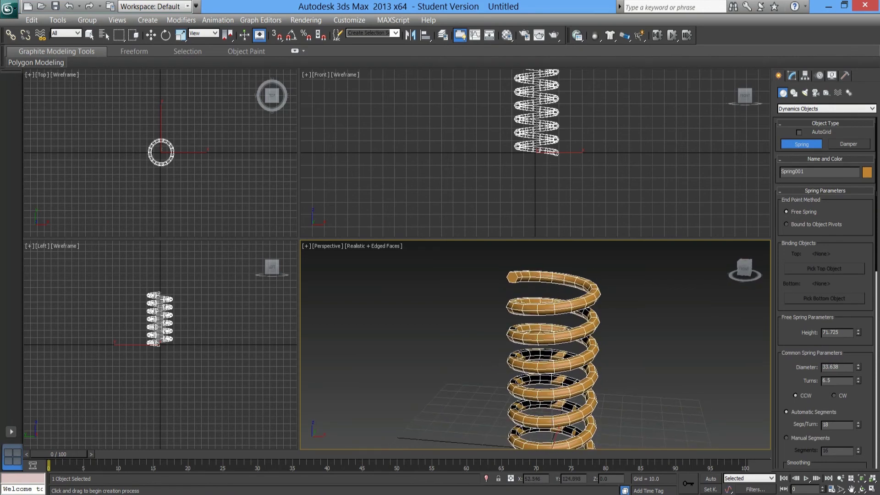
key(F4)
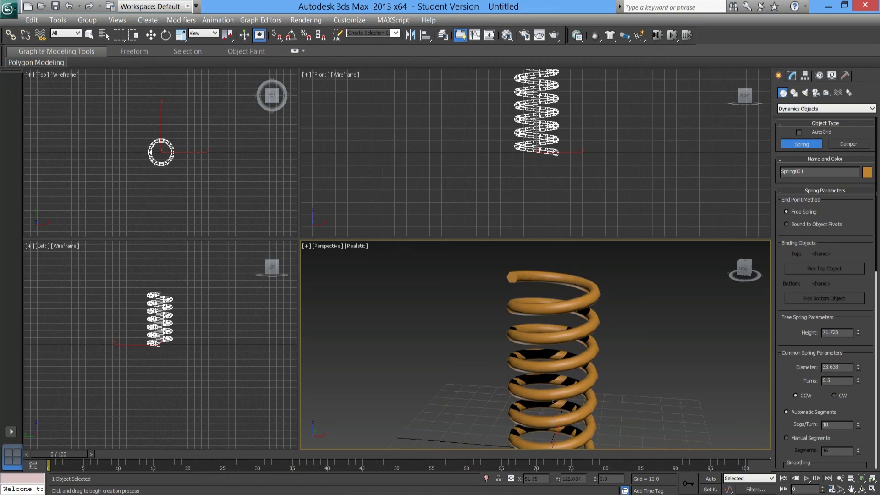
alt+middle_drag(653, 366, 630, 375)
key(F4)
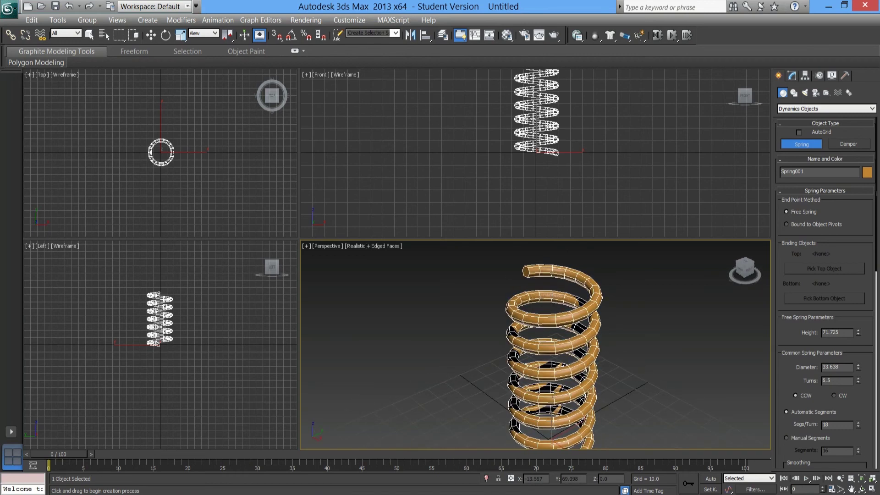
key(F4)
alt+middle_drag(653, 373, 689, 365)
alt+middle_drag(482, 414, 480, 403)
alt+middle_drag(656, 375, 593, 375)
alt+middle_drag(466, 404, 440, 403)
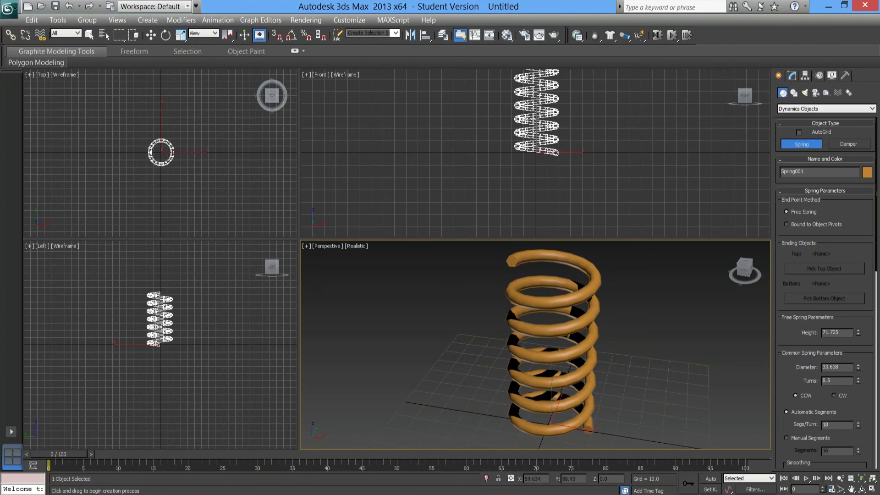
alt+middle_drag(440, 403, 421, 403)
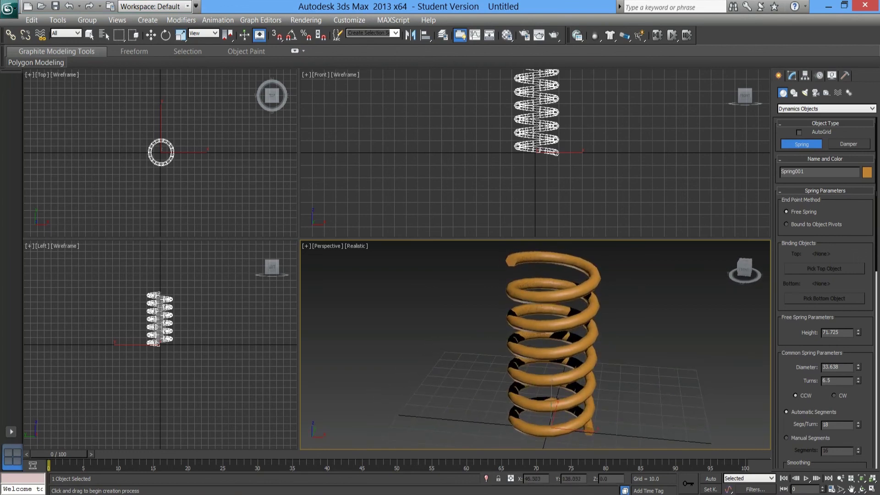